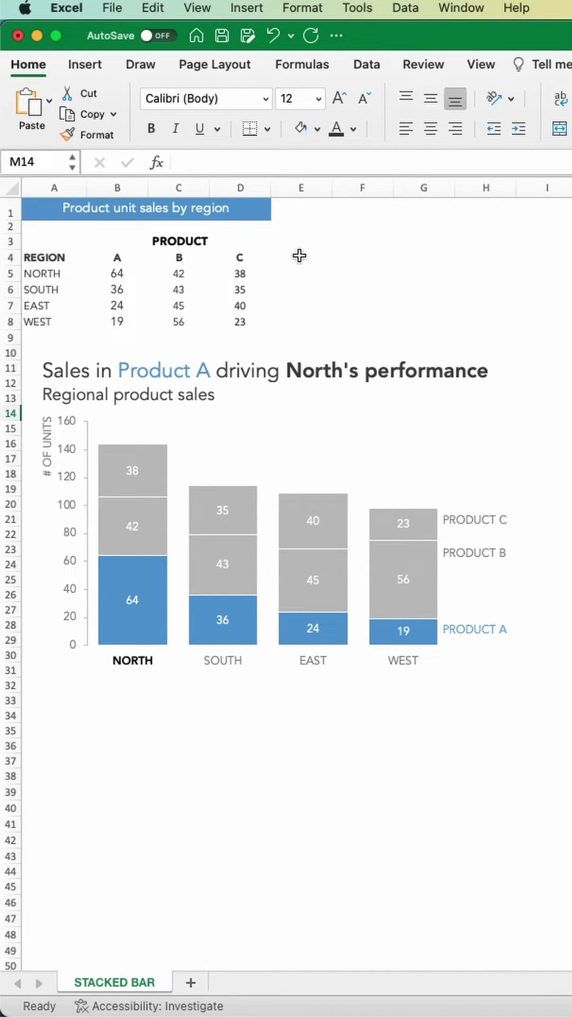
# Reveal the TOTAL values in E4:E8 (144, 114, 109, 98) with a visible font colour, and select the chart
pyautogui.moveTo(301, 256); pyautogui.dragTo(297, 316)
pyautogui.click(337, 129)
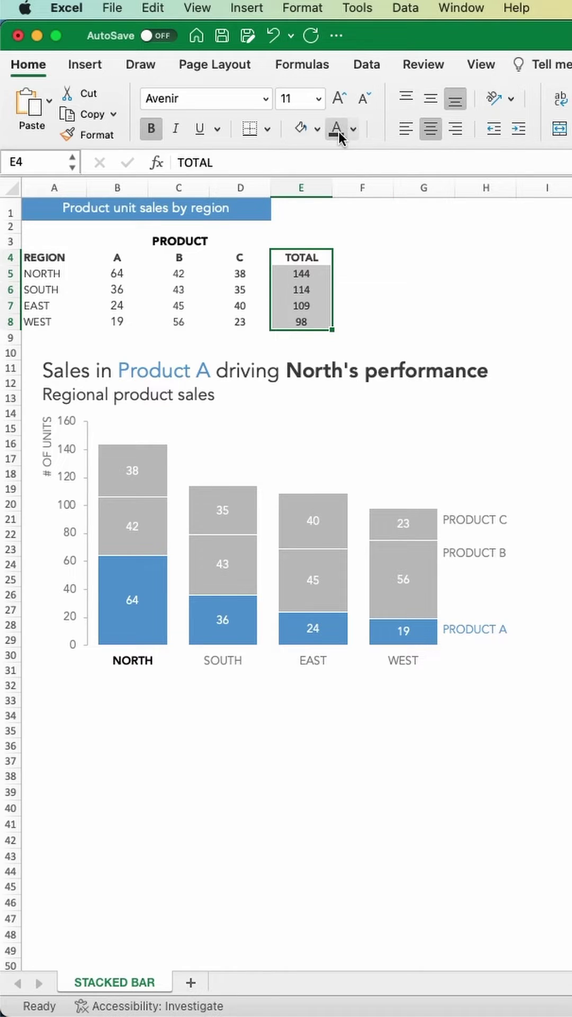
pyautogui.click(254, 794)
# Add a chart series named TOTAL with values from E5:E8 through Select Data
pyautogui.click(254, 413)
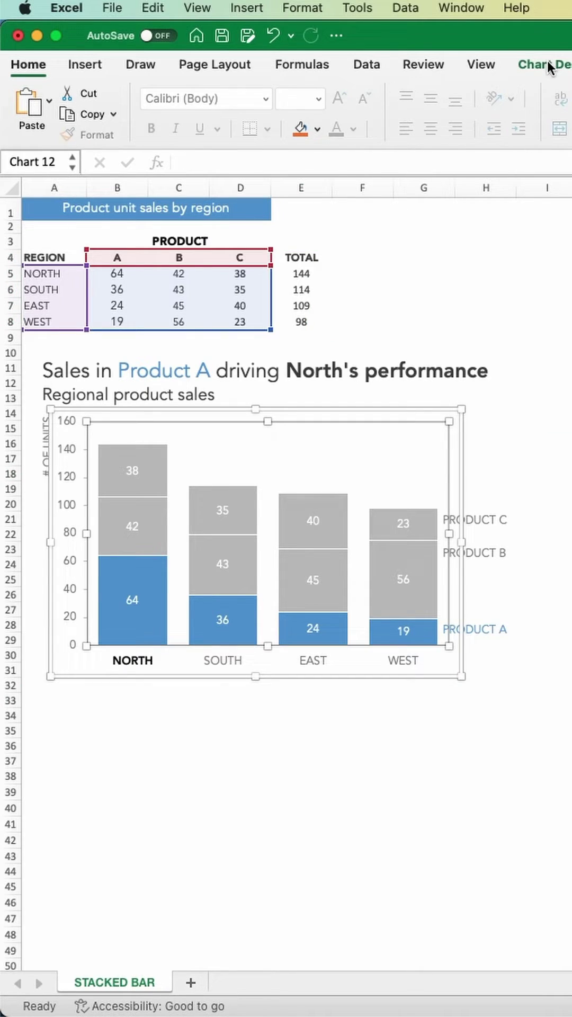
pyautogui.click(547, 63)
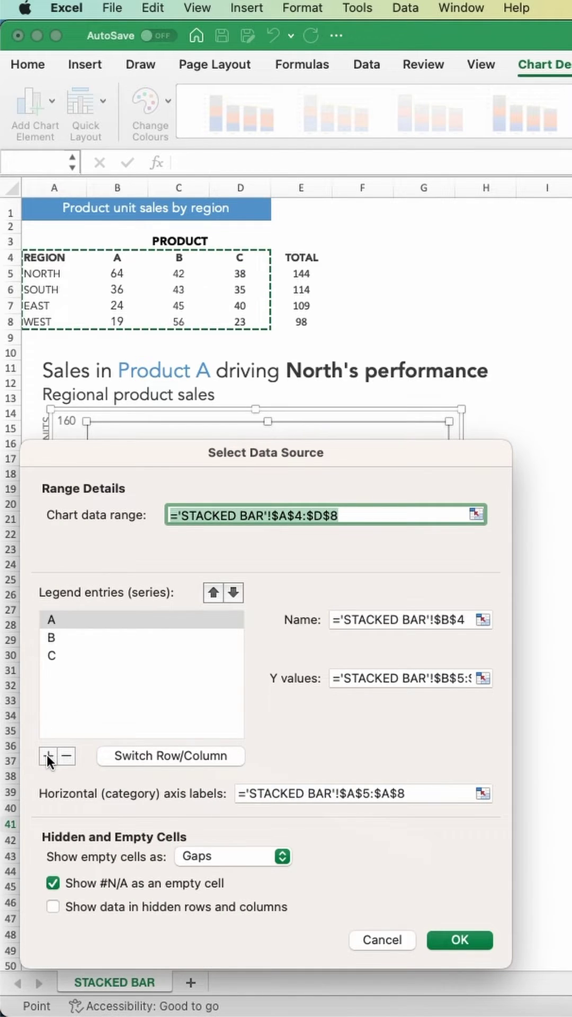
pyautogui.click(46, 753)
pyautogui.click(381, 619)
pyautogui.write('TOTAL')
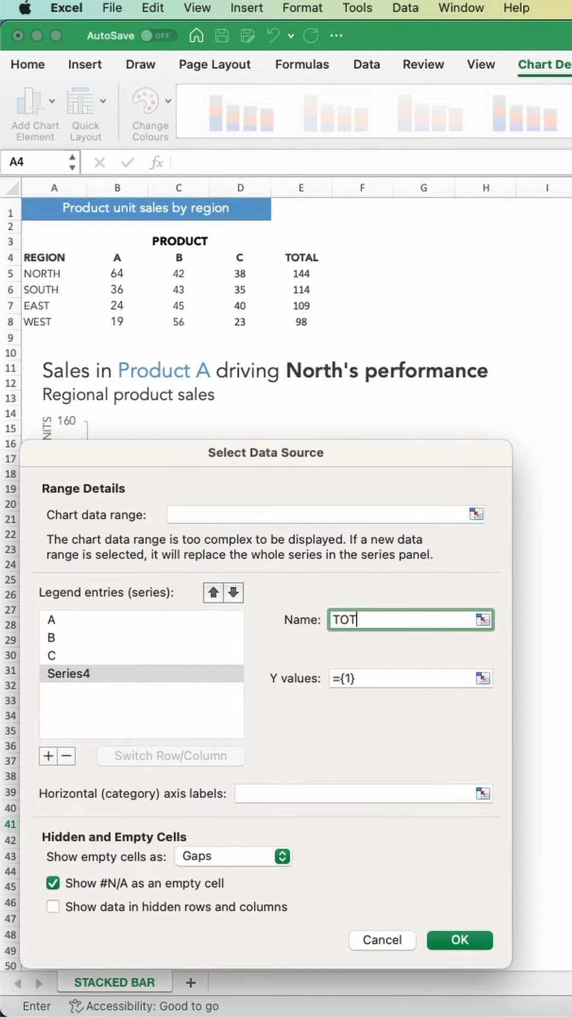
pyautogui.click(482, 677)
pyautogui.moveTo(300, 274); pyautogui.dragTo(300, 322)
pyautogui.click(502, 450)
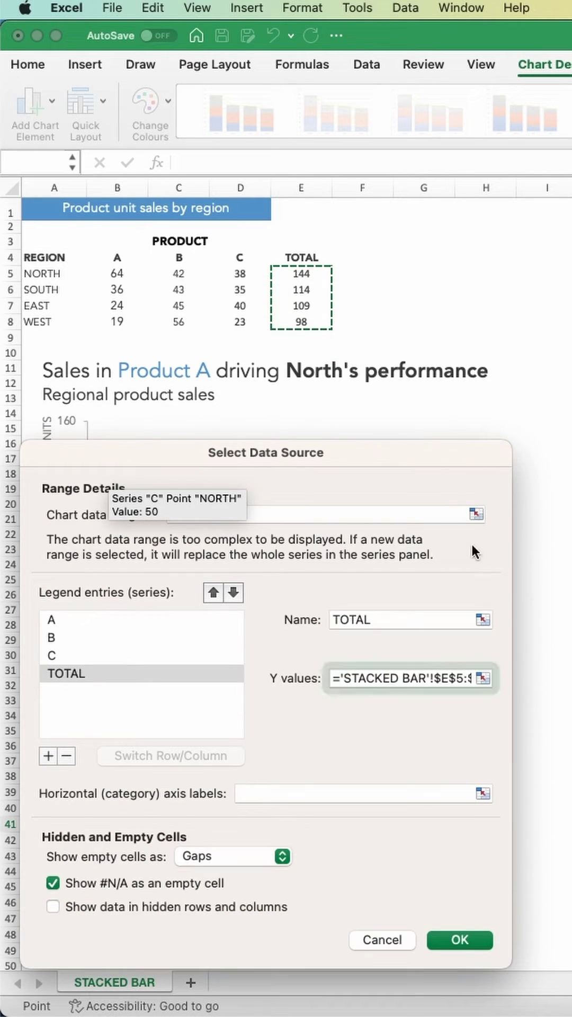
pyautogui.click(459, 940)
pyautogui.click(479, 777)
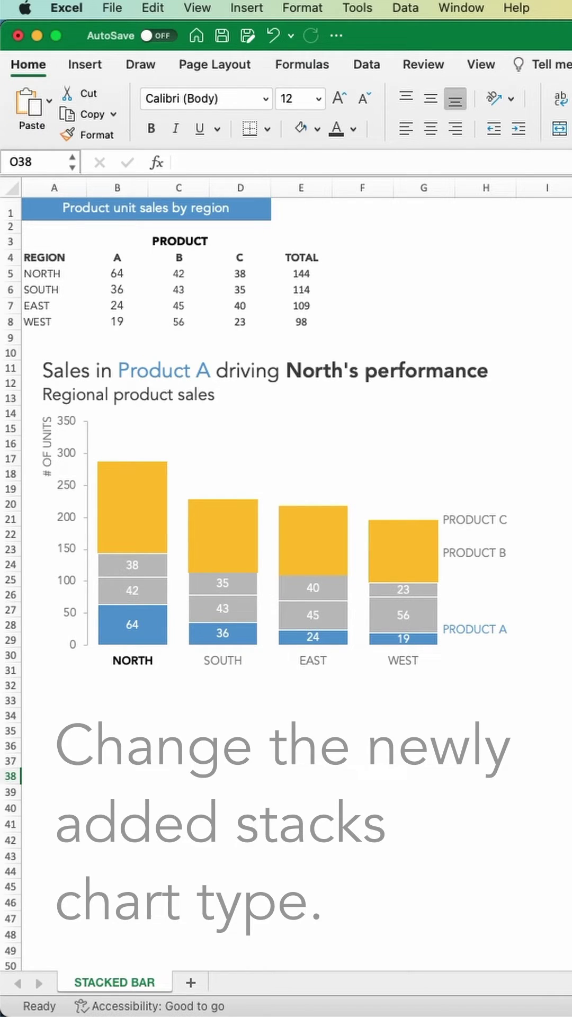
# Change the TOTAL series chart type to a 2D Line
pyautogui.click(115, 519)
pyautogui.rightClick(116, 519)
pyautogui.moveTo(185, 581)
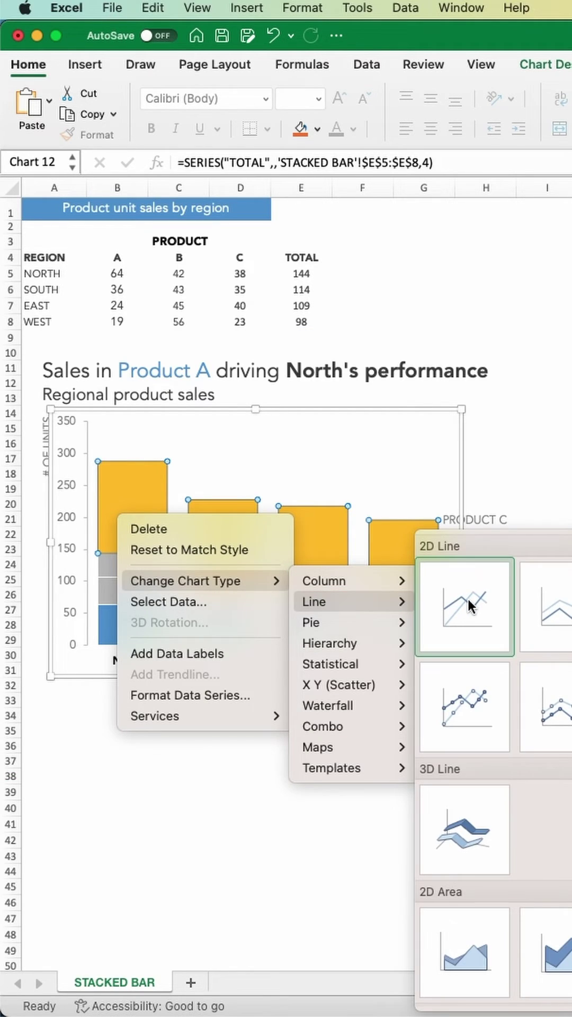
pyautogui.click(468, 598)
# Add data labels to the TOTAL line, positioned above each stack
pyautogui.click(191, 469)
pyautogui.rightClick(188, 467)
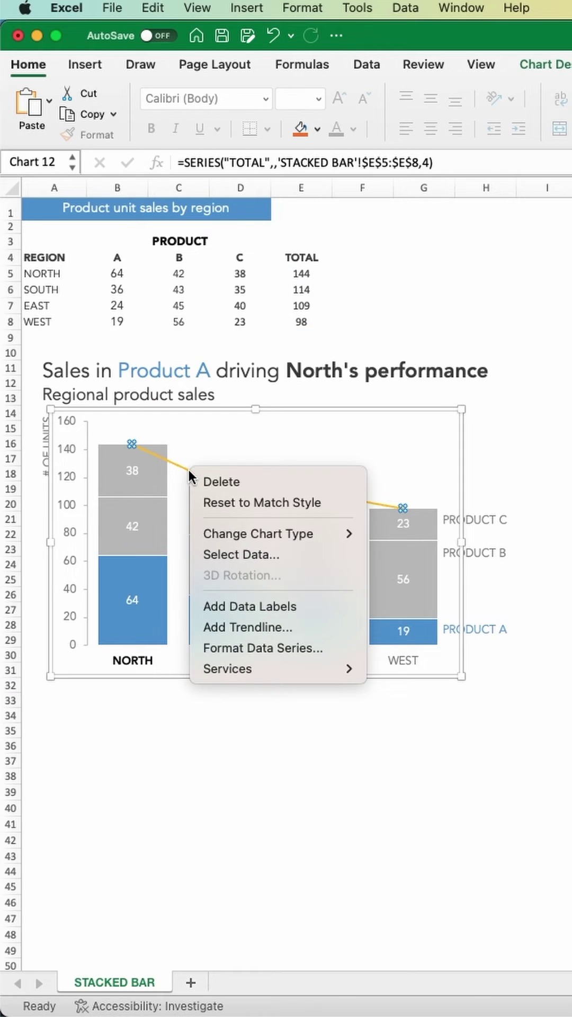
pyautogui.click(249, 605)
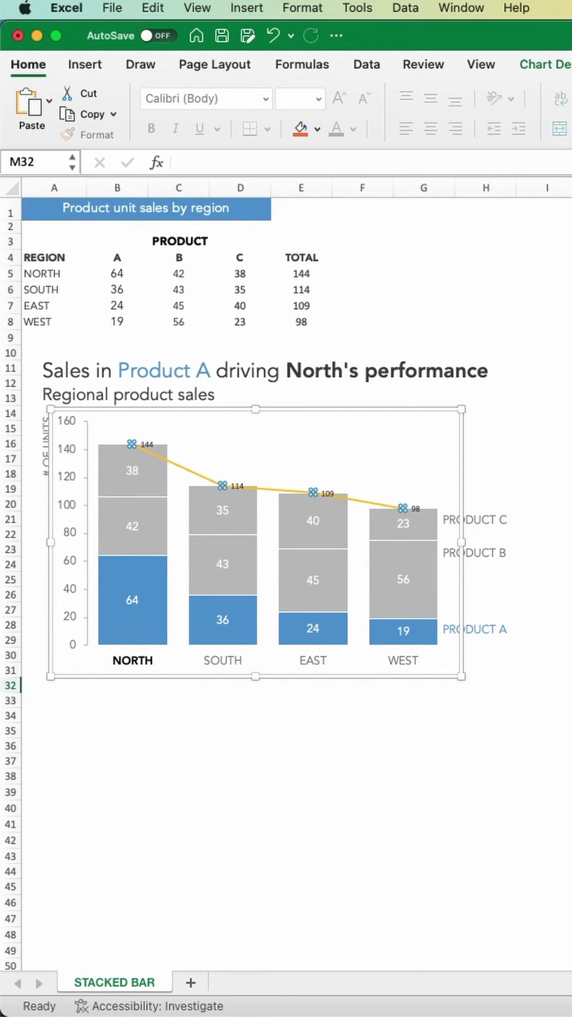
pyautogui.click(147, 444)
pyautogui.click(338, 98)
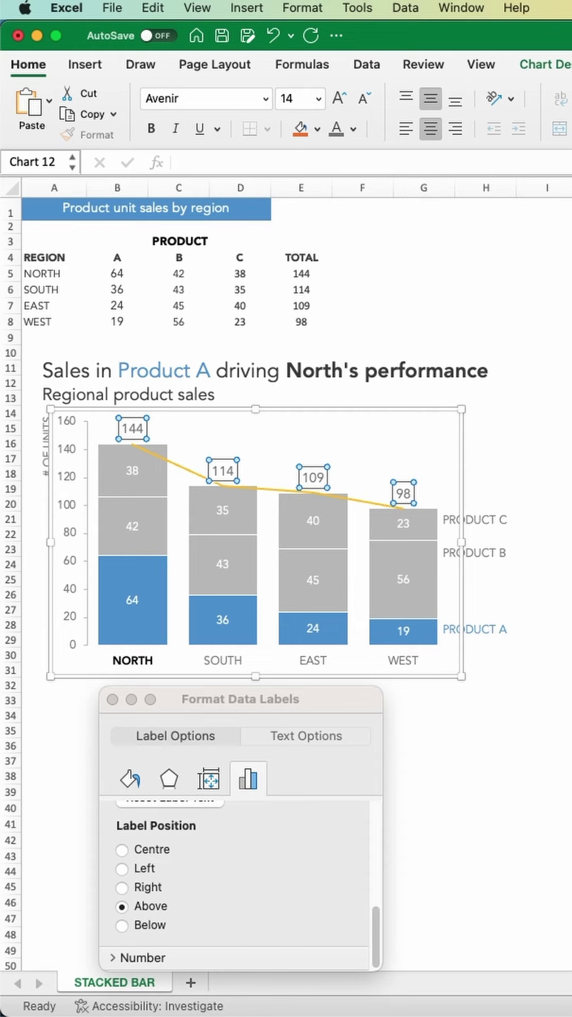
# Set the TOTAL line to No line in Format Data Series and close the pane
pyautogui.click(183, 465)
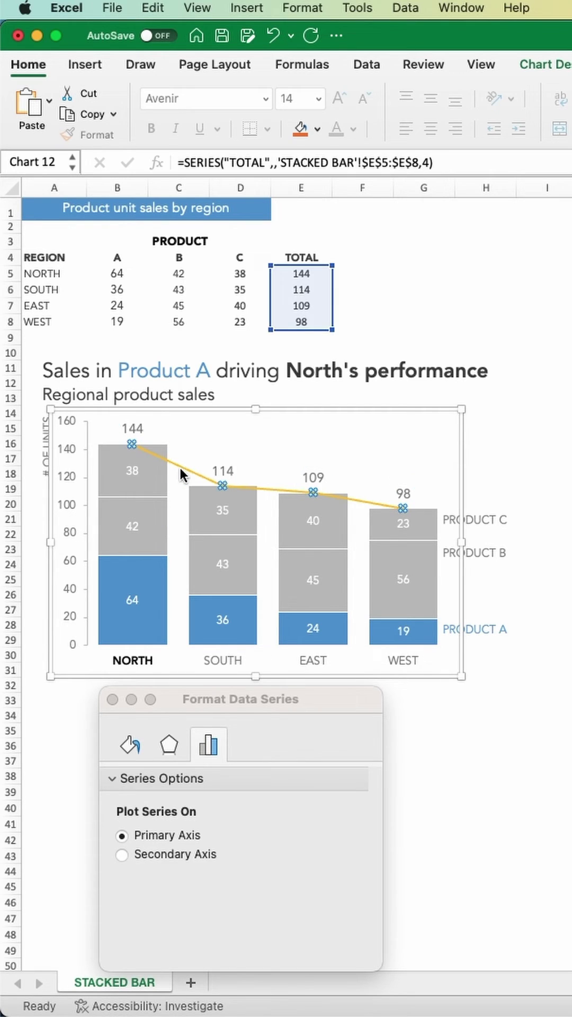
pyautogui.rightClick(183, 464)
pyautogui.click(239, 639)
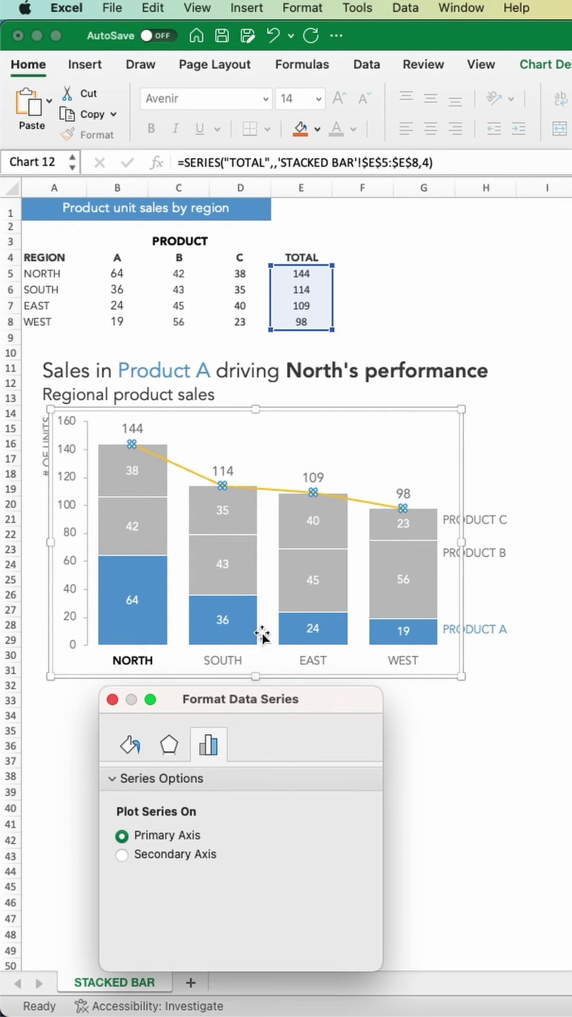
pyautogui.click(130, 744)
pyautogui.click(122, 845)
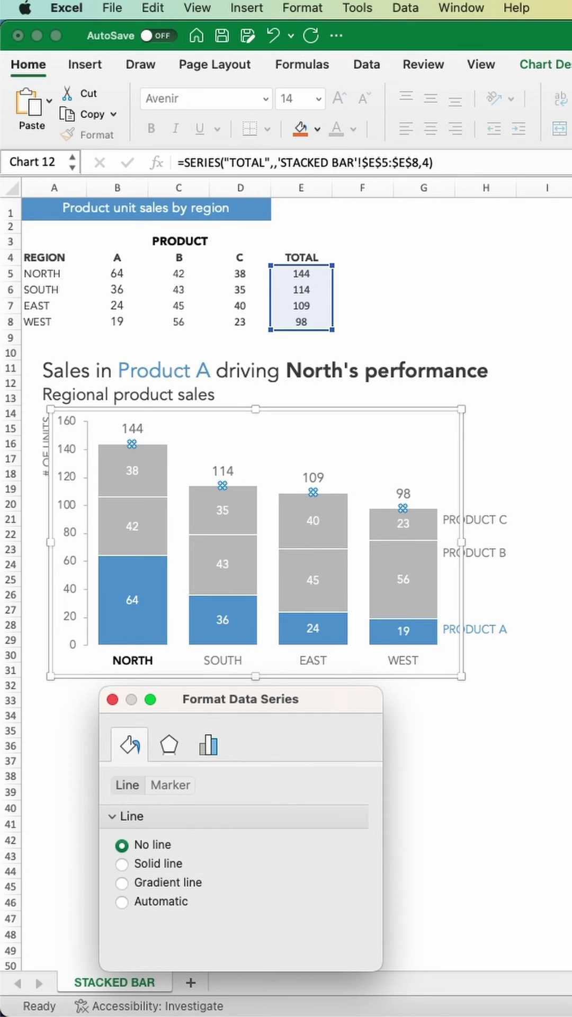
pyautogui.click(516, 760)
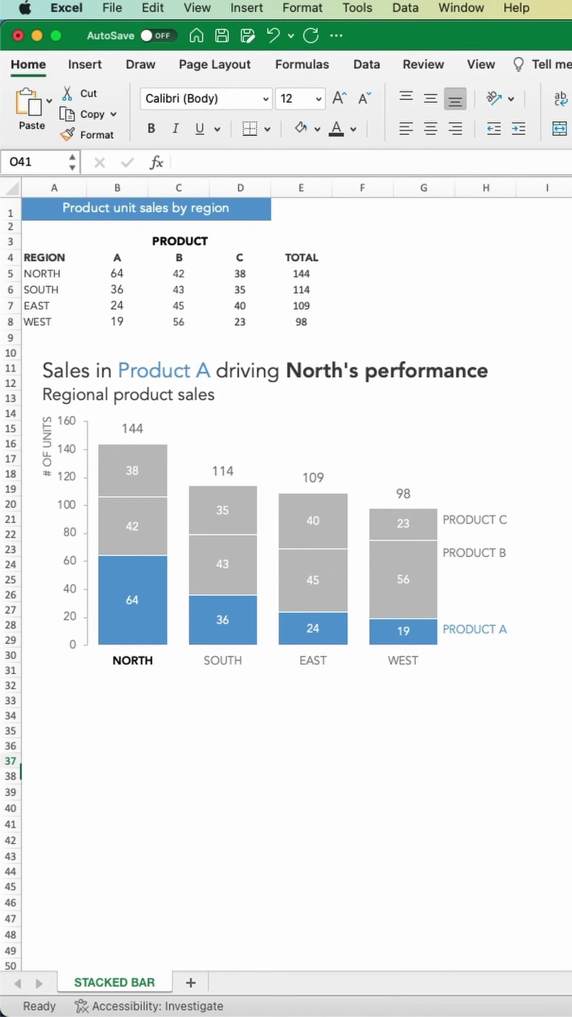
pyautogui.click(556, 870)
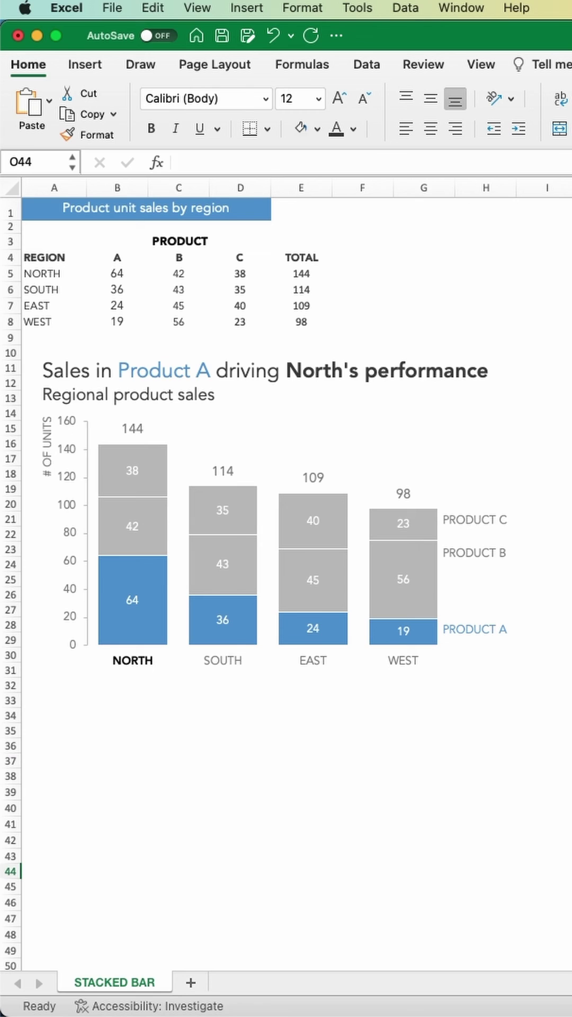